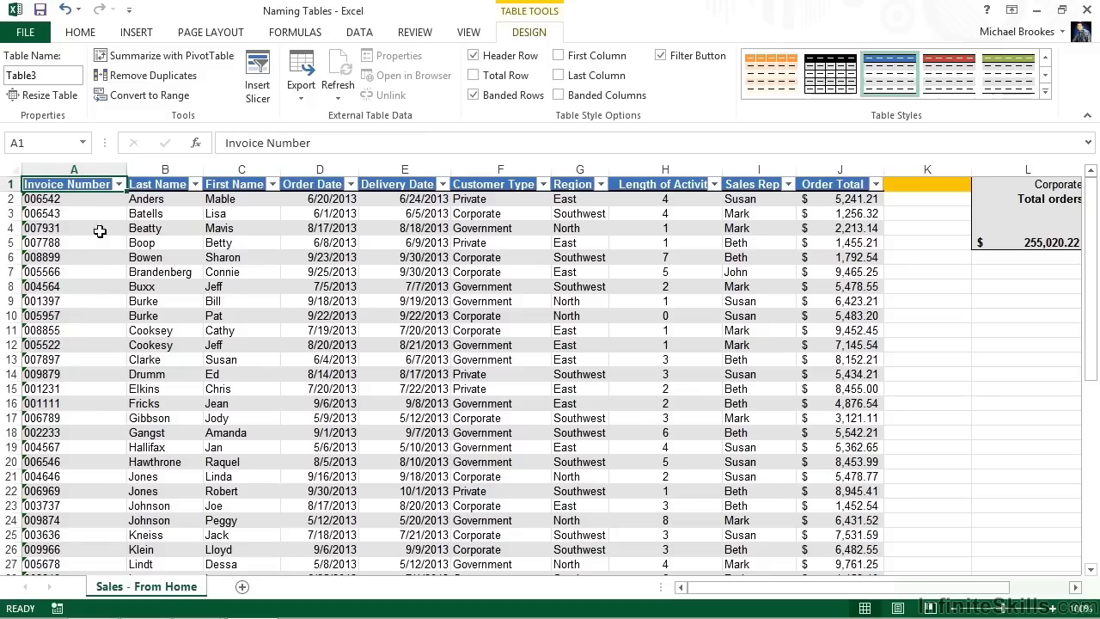
scroll(118, 260, down, 3)
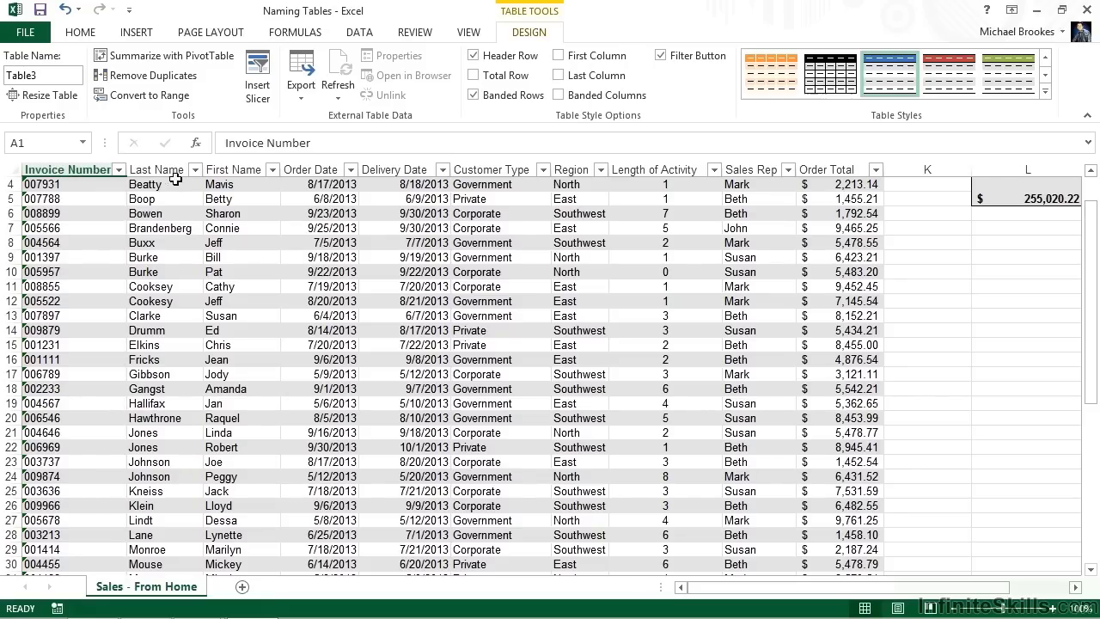
scroll(160, 222, down, 2)
scroll(160, 221, down, 2)
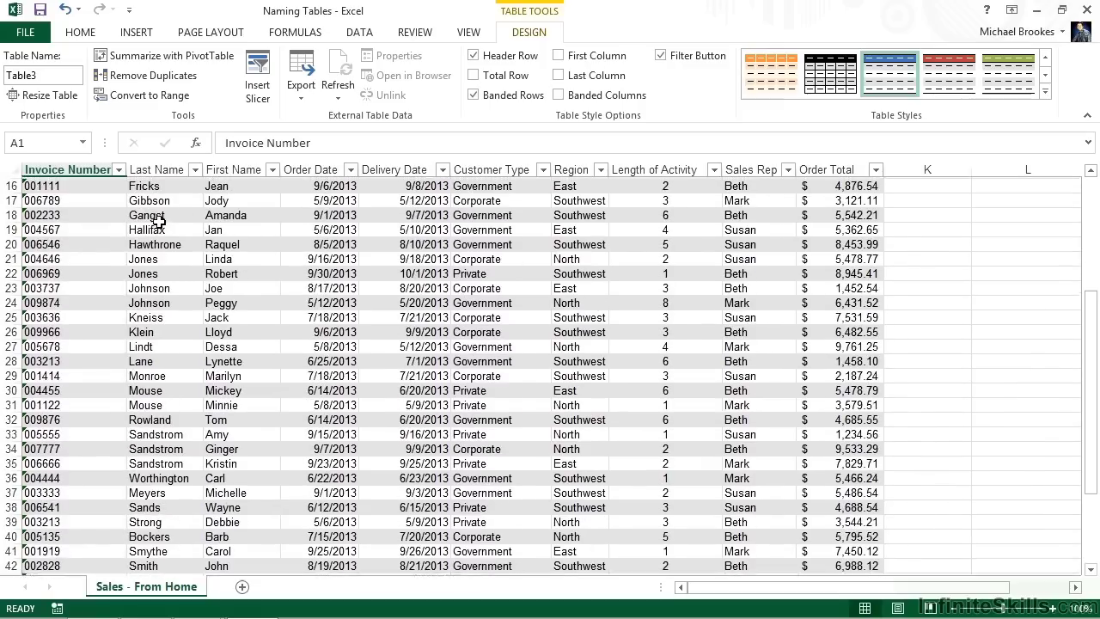
scroll(160, 221, down, 2)
scroll(160, 222, down, 2)
scroll(159, 222, down, 1)
scroll(160, 222, down, 3)
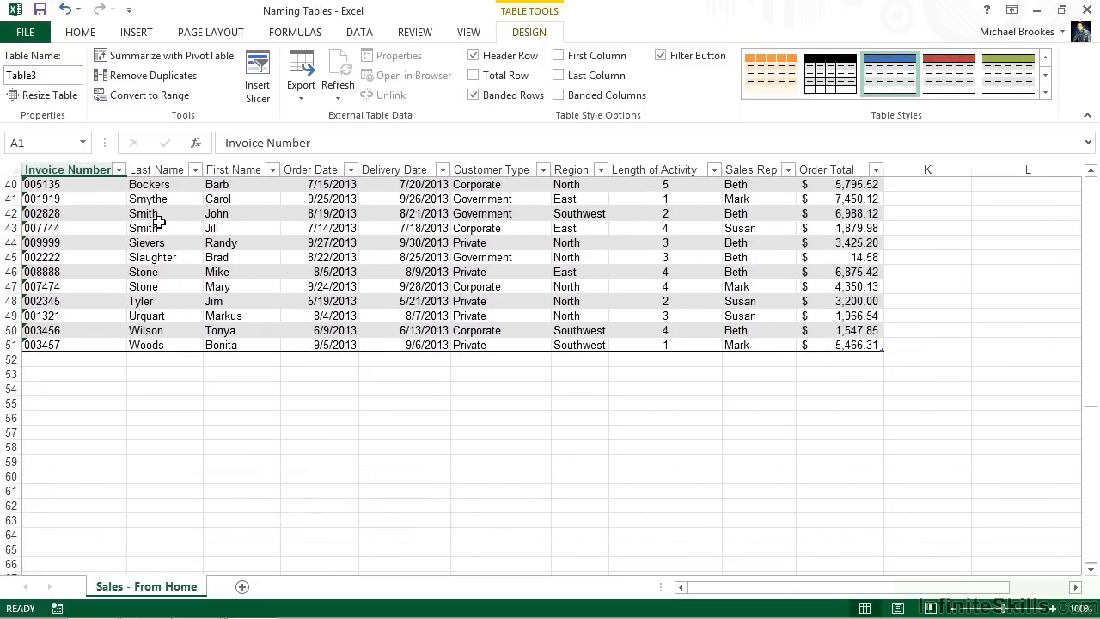
scroll(160, 222, down, 1)
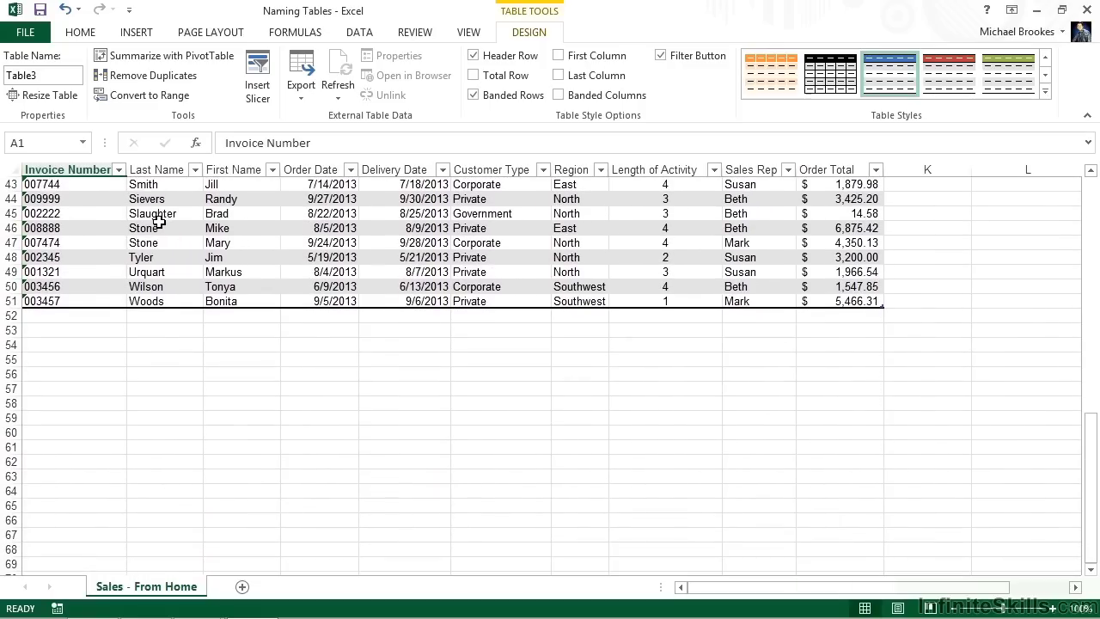
scroll(160, 222, up, 2)
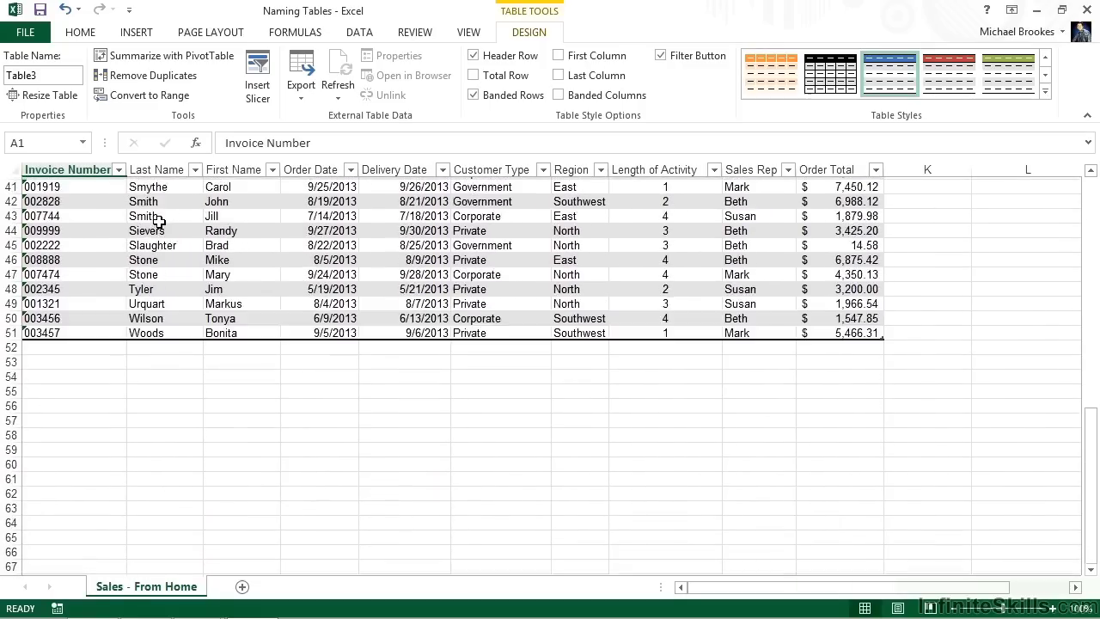
scroll(159, 222, up, 2)
scroll(160, 222, up, 1)
scroll(160, 222, up, 3)
scroll(160, 221, up, 3)
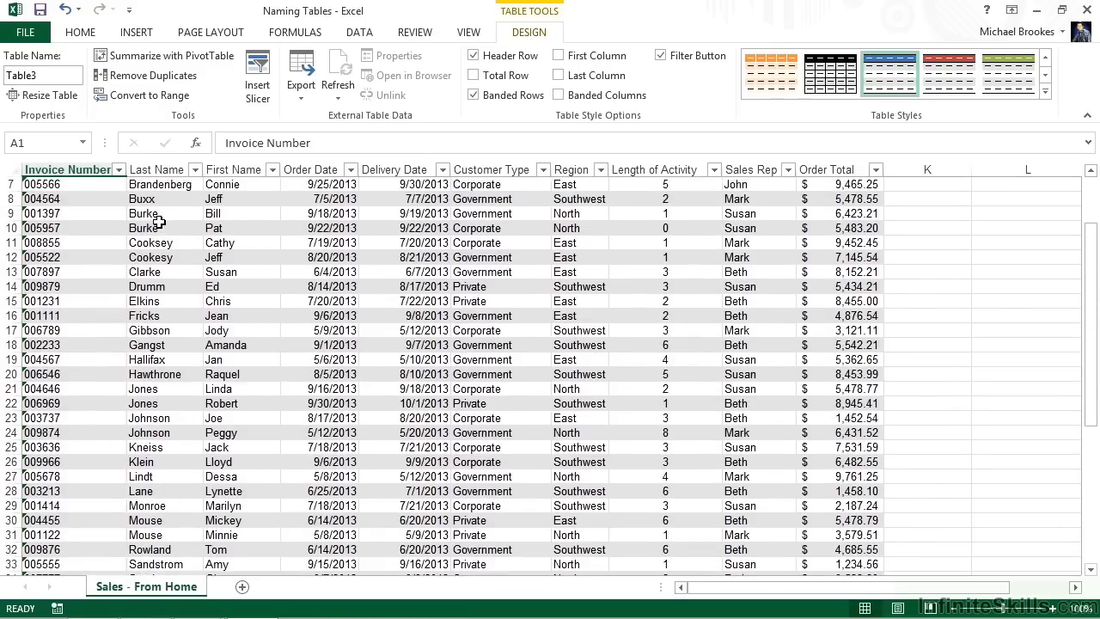
scroll(160, 222, up, 3)
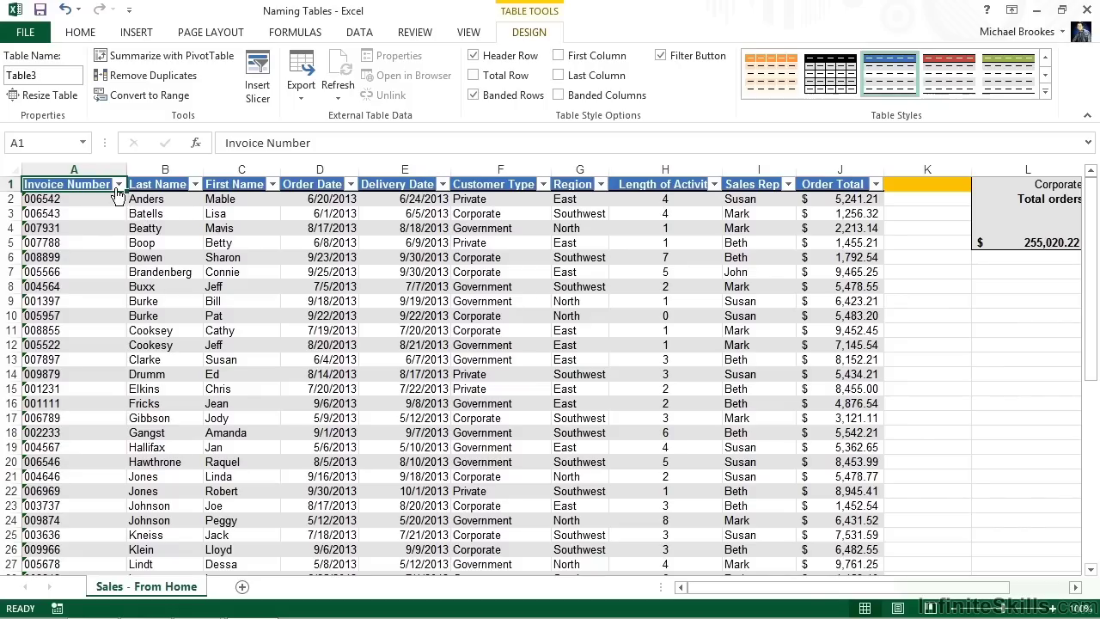
click(119, 186)
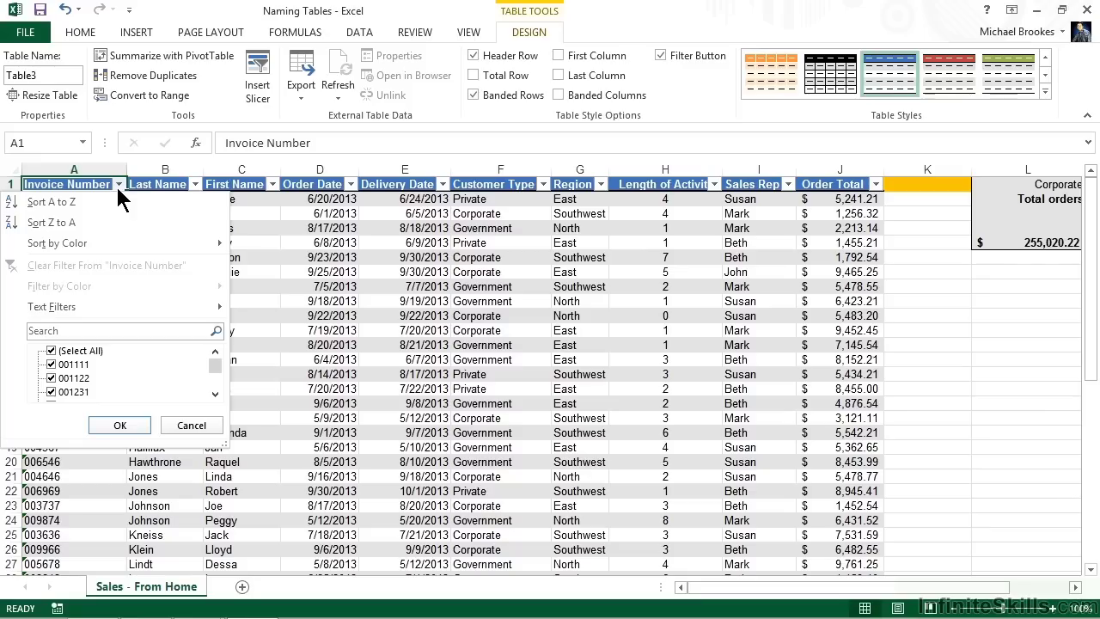
click(258, 223)
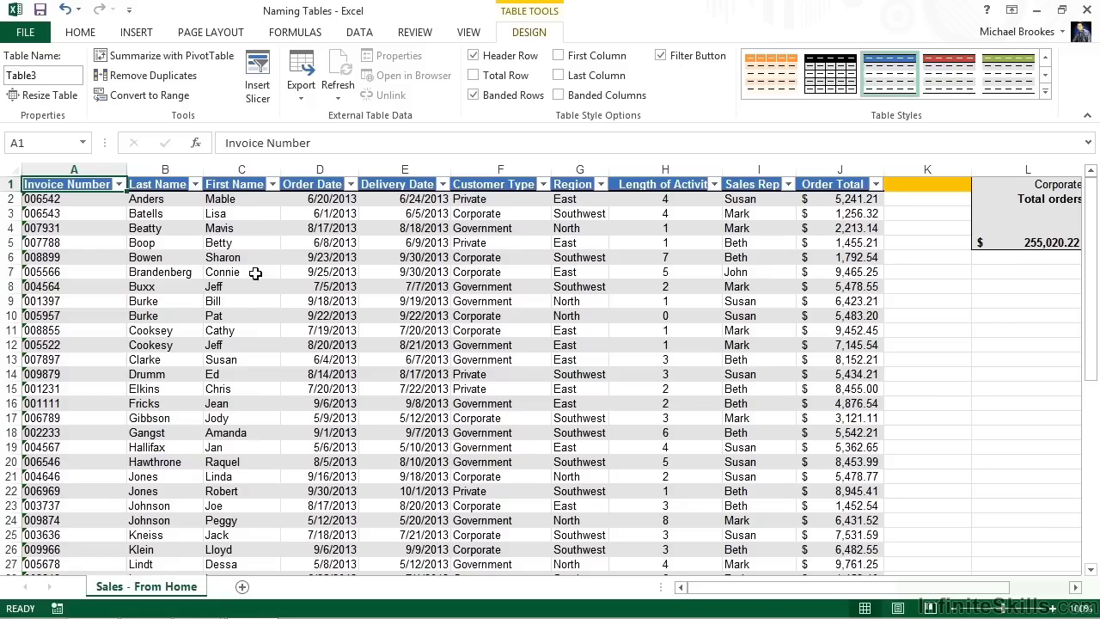
drag(157, 200, 167, 299)
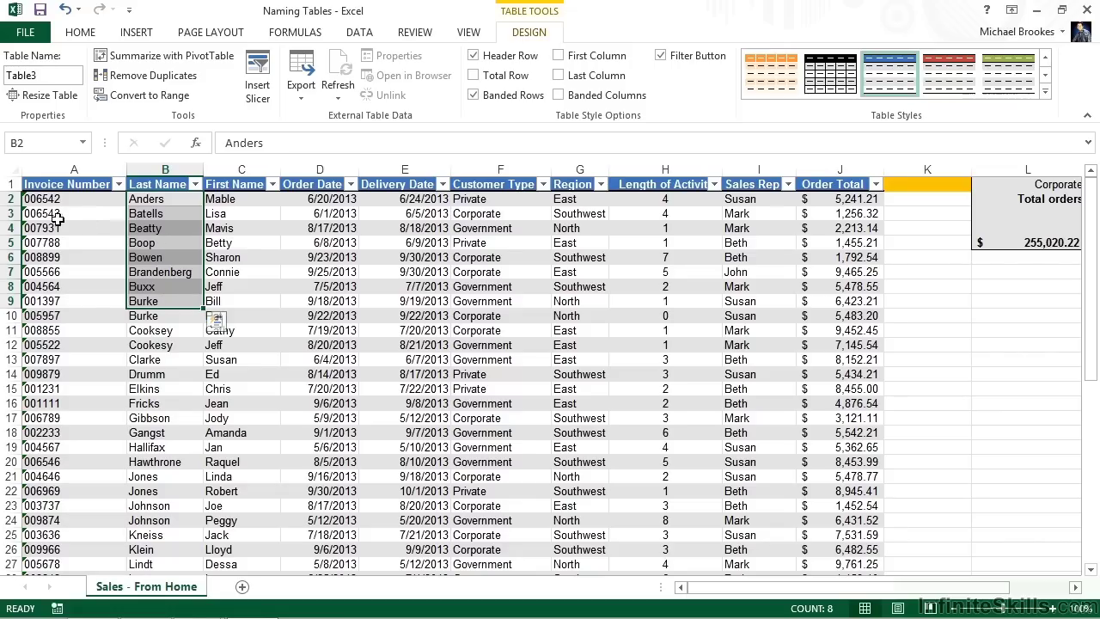
click(9, 213)
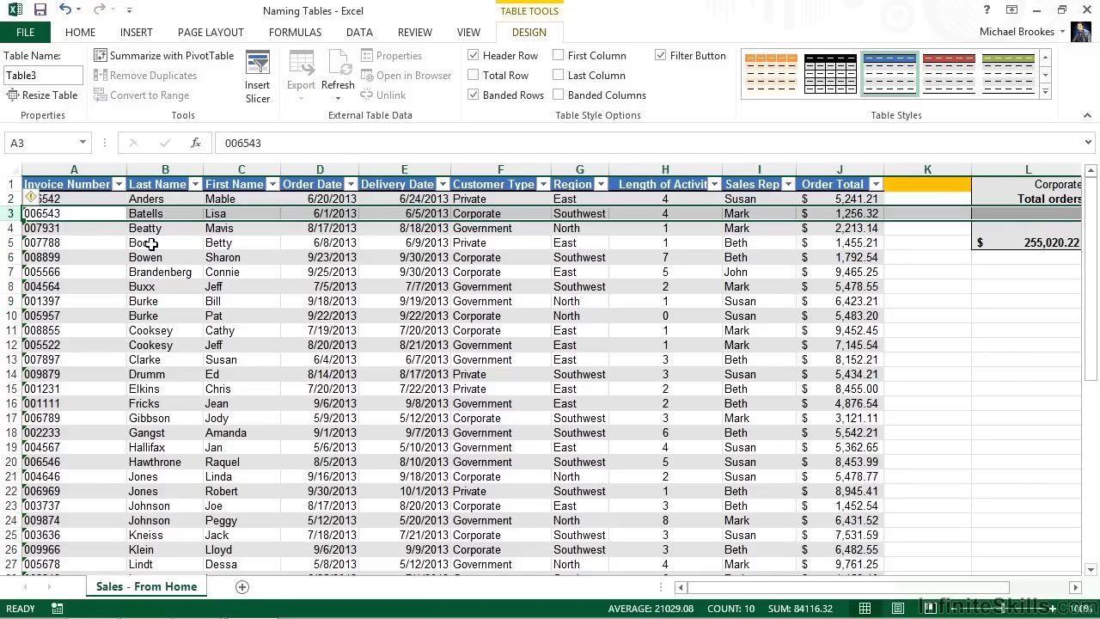
click(151, 244)
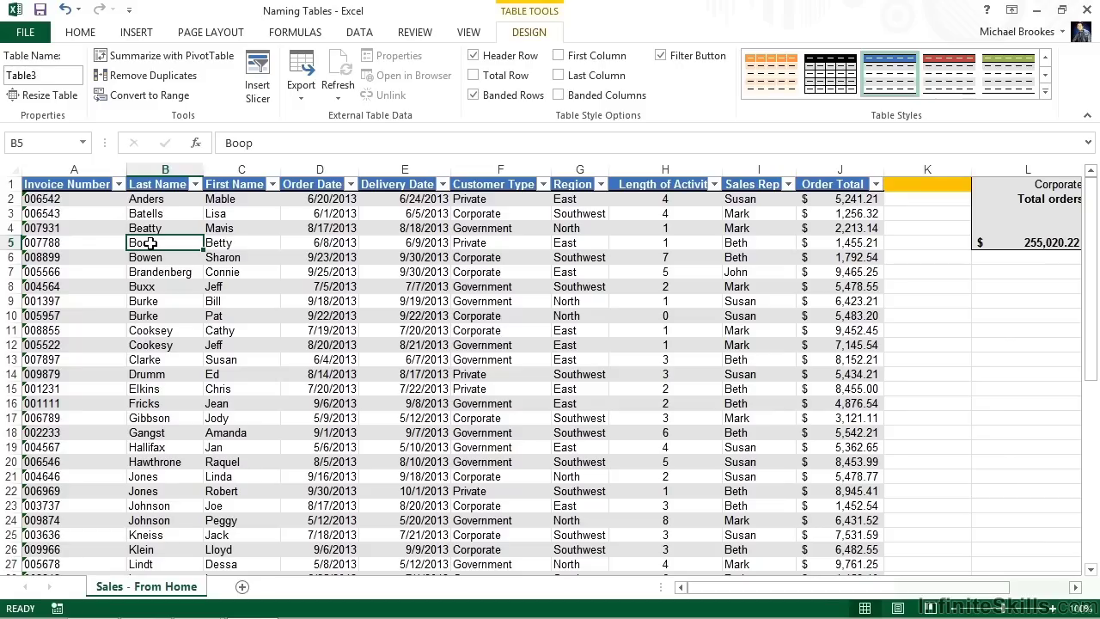
scroll(153, 243, down, 2)
scroll(153, 244, down, 1)
scroll(158, 246, down, 3)
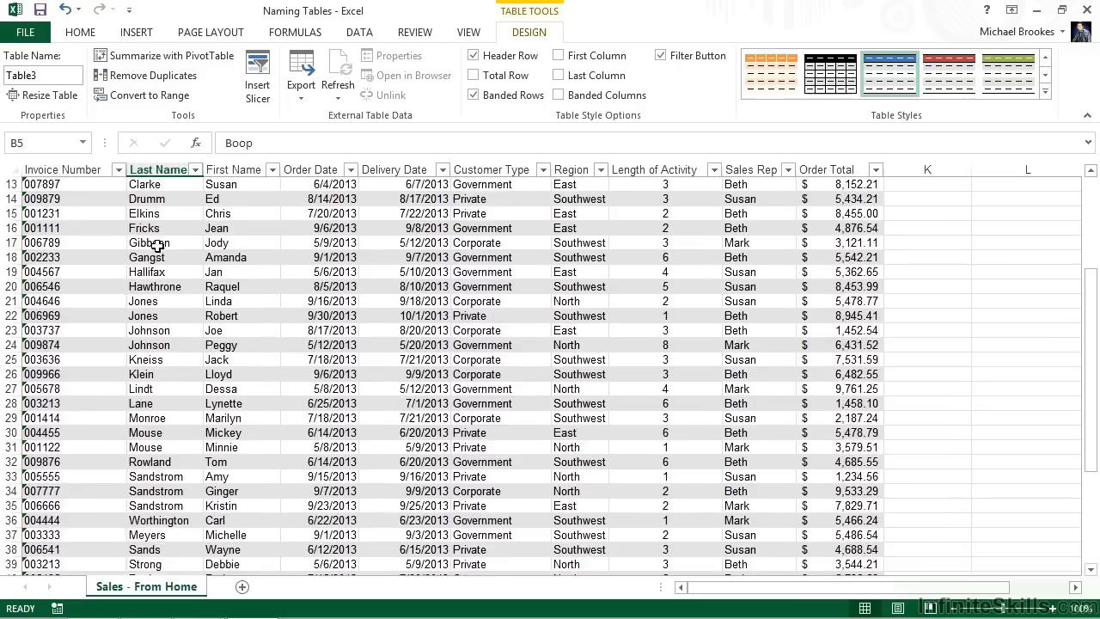
scroll(159, 245, down, 3)
scroll(159, 246, down, 2)
scroll(159, 245, down, 1)
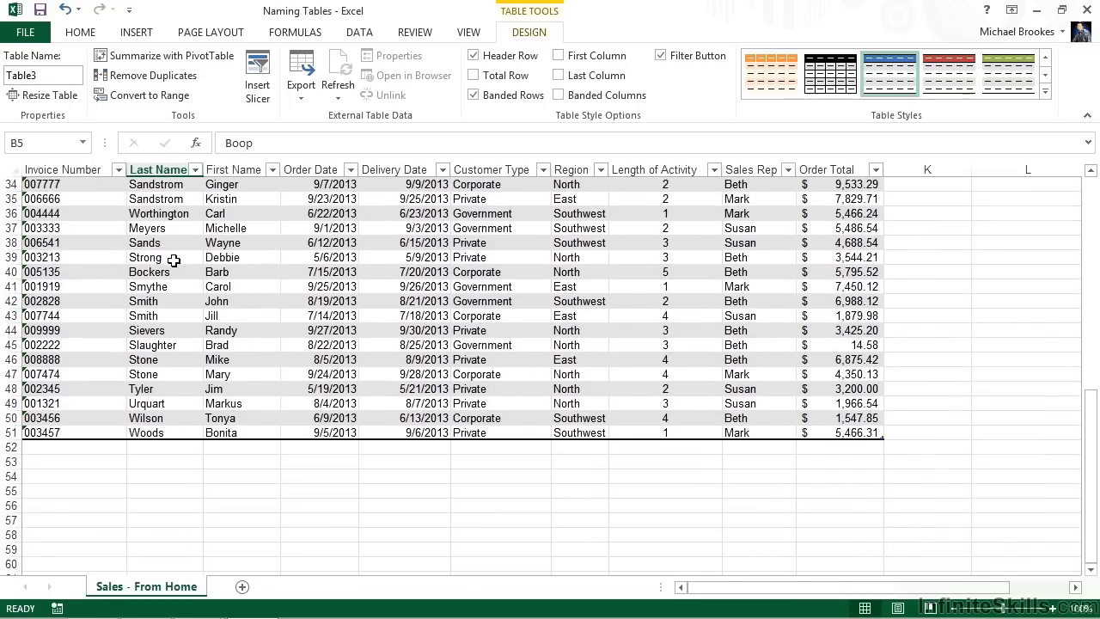